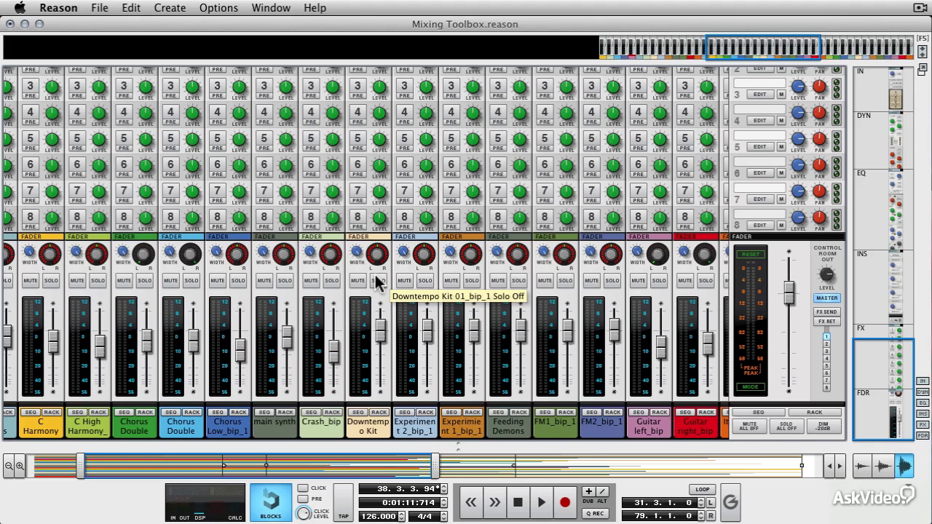
# Step: Scroll the mixer up to the insert sections and select the main synth channel strip
pyautogui.click(376, 282)
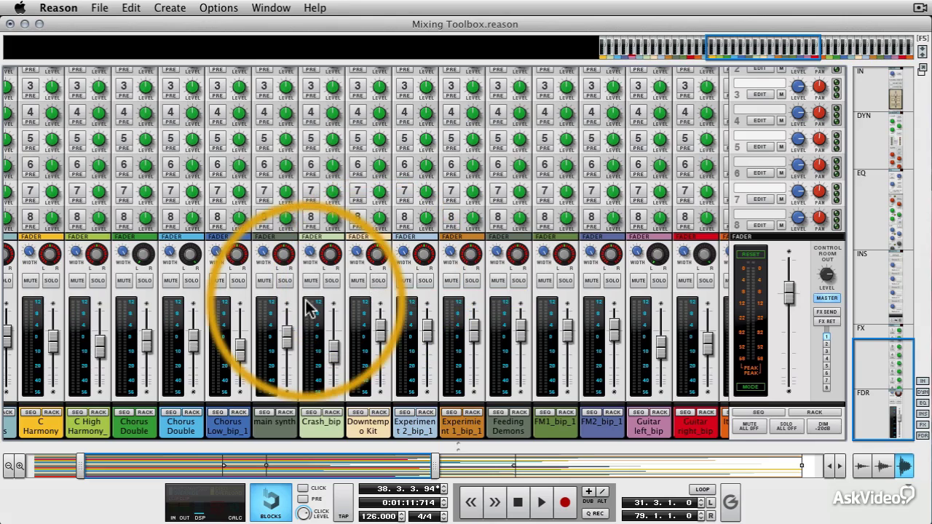
pyautogui.scroll(5, 308, 307)
pyautogui.scroll(5, 308, 307)
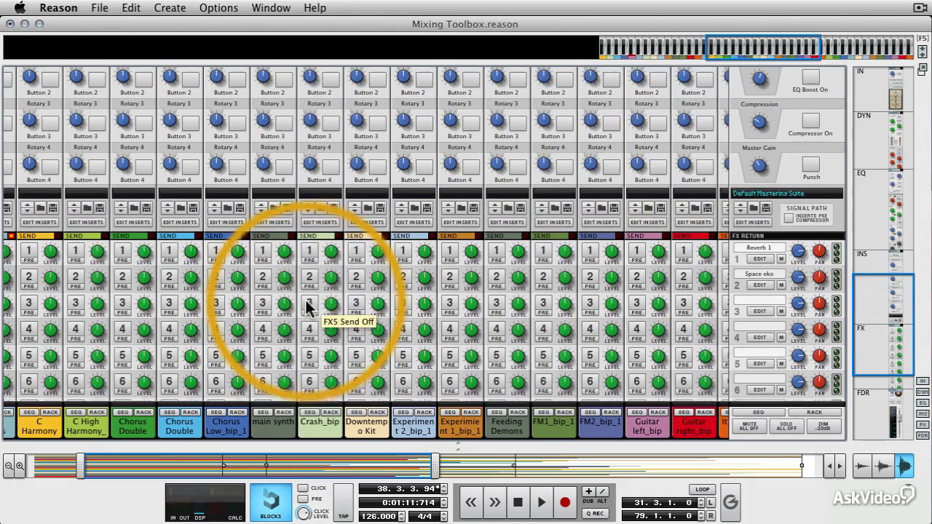
pyautogui.scroll(6, 308, 307)
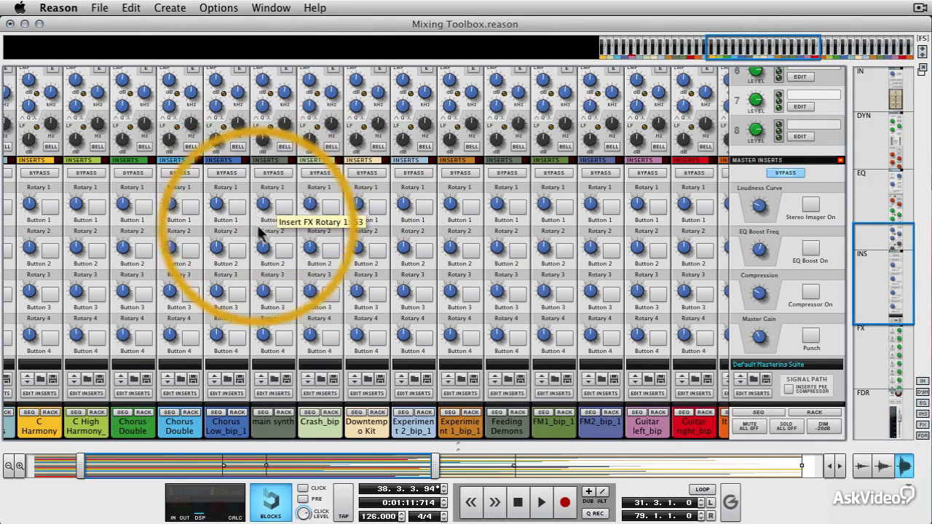
pyautogui.click(283, 369)
pyautogui.scroll(-10, 263, 326)
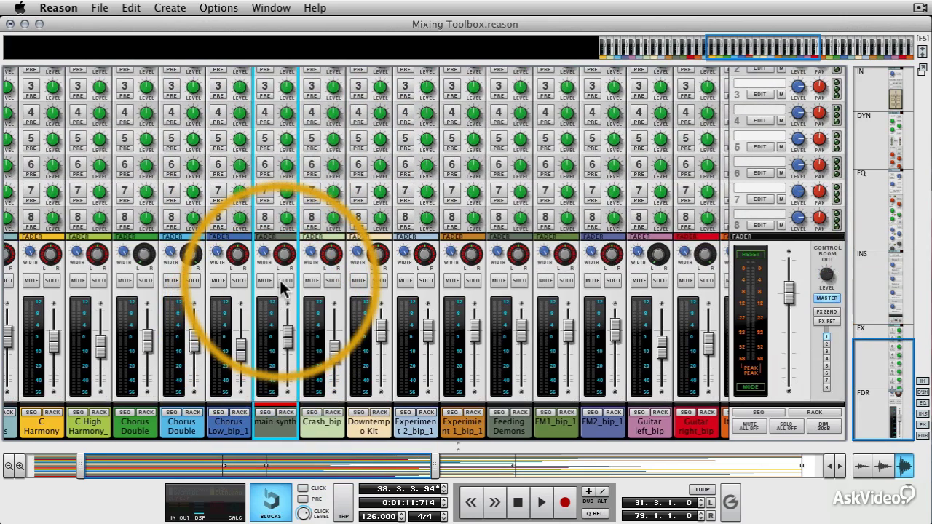
# Step: Solo the main synth channel and start playback to hear it alone
pyautogui.click(285, 281)
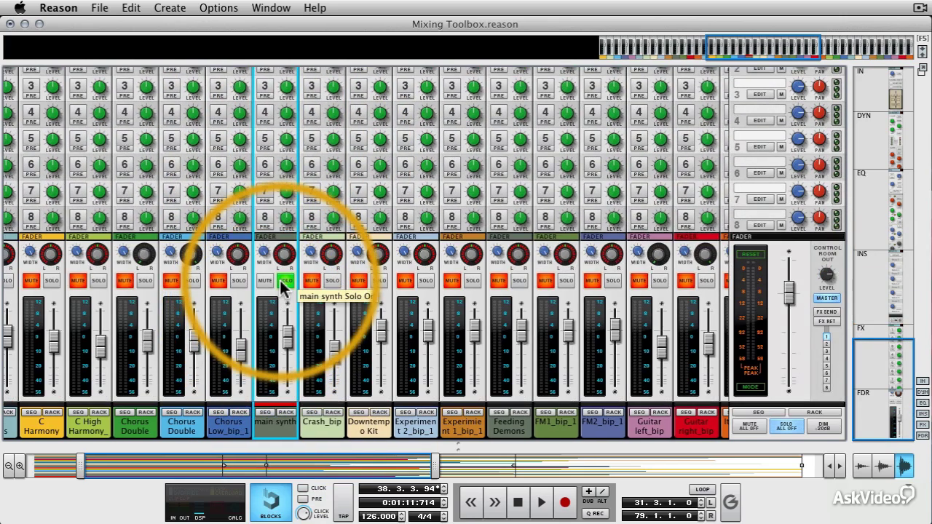
pyautogui.press('space')
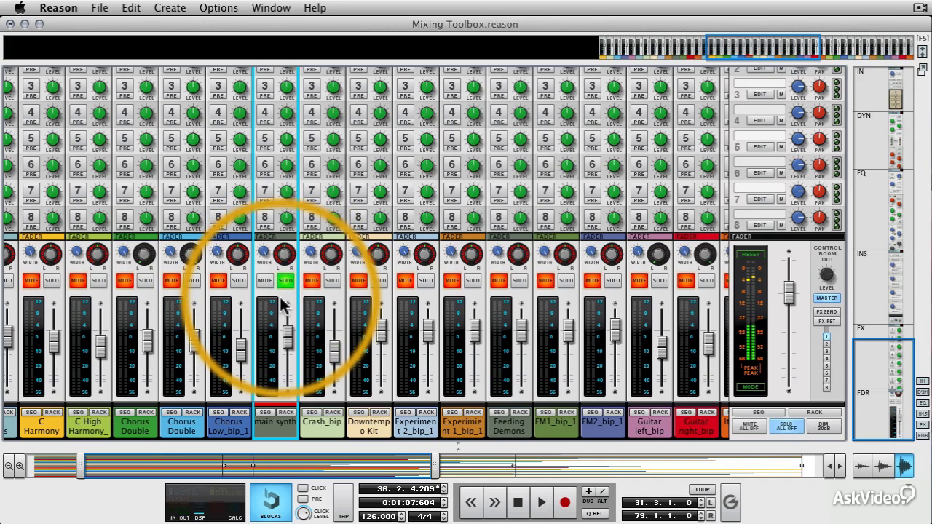
pyautogui.scroll(5, 284, 307)
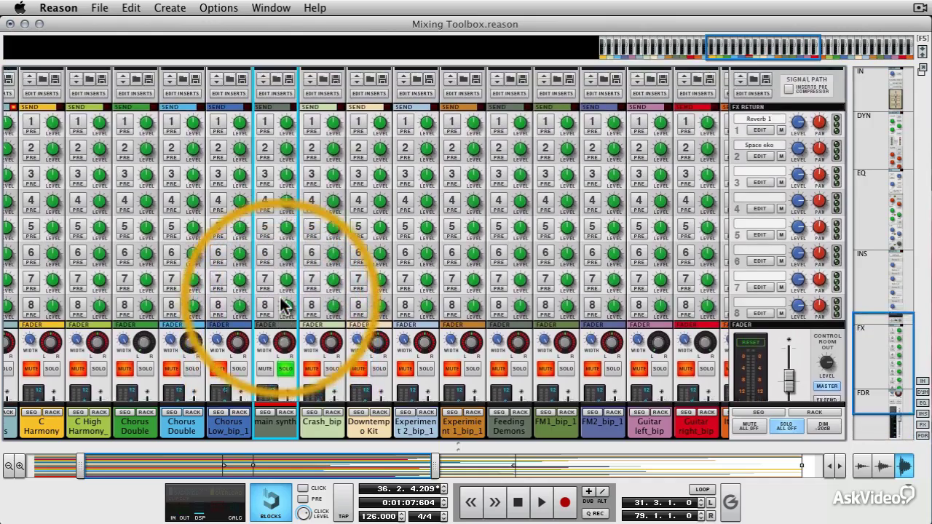
pyautogui.scroll(3, 284, 307)
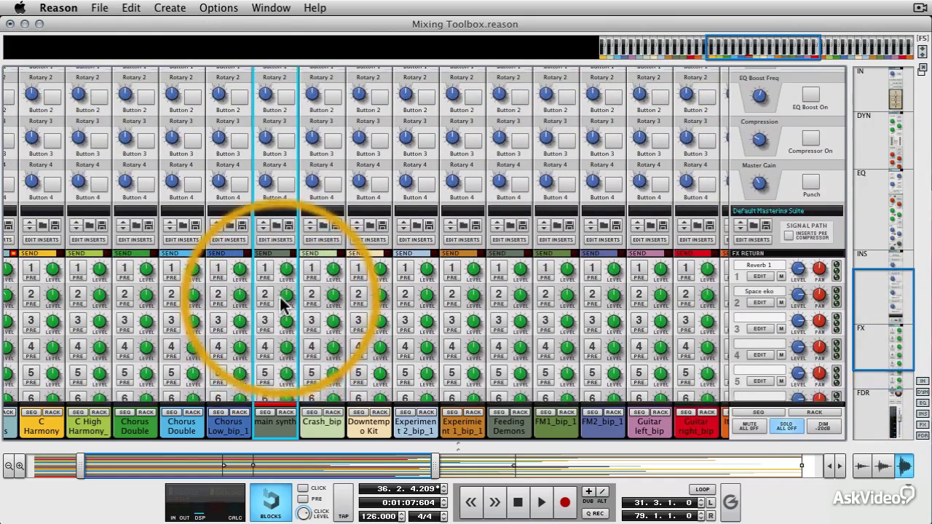
pyautogui.scroll(-5, 284, 313)
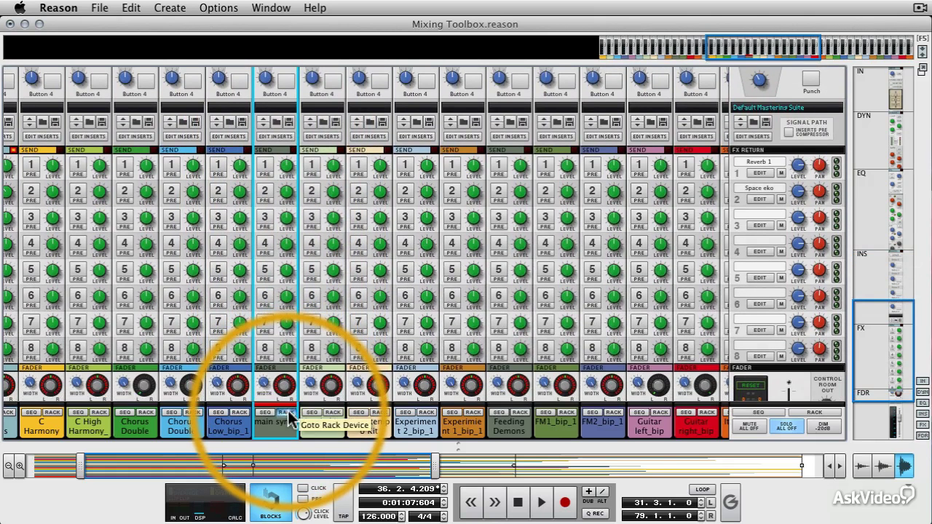
# Step: Go to the main synth's rack device, expand it and reveal its insert FX area
pyautogui.click(289, 417)
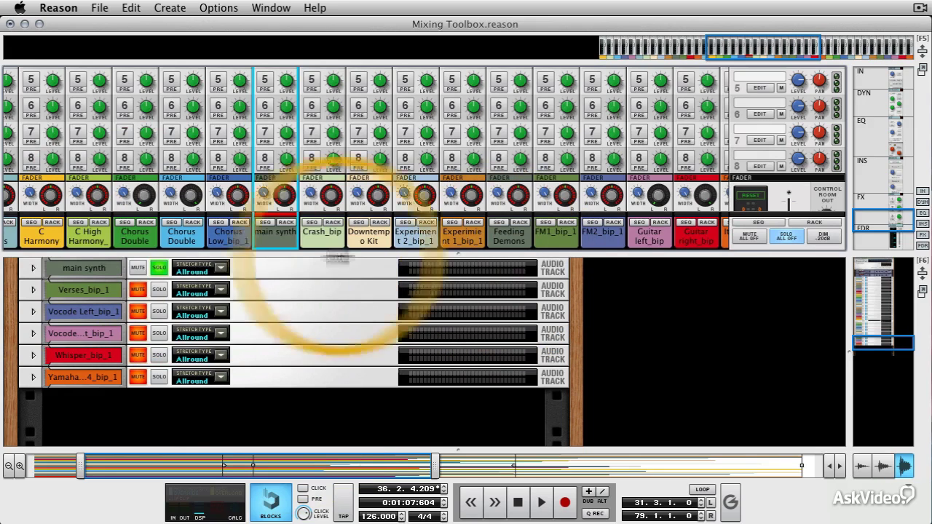
pyautogui.click(32, 269)
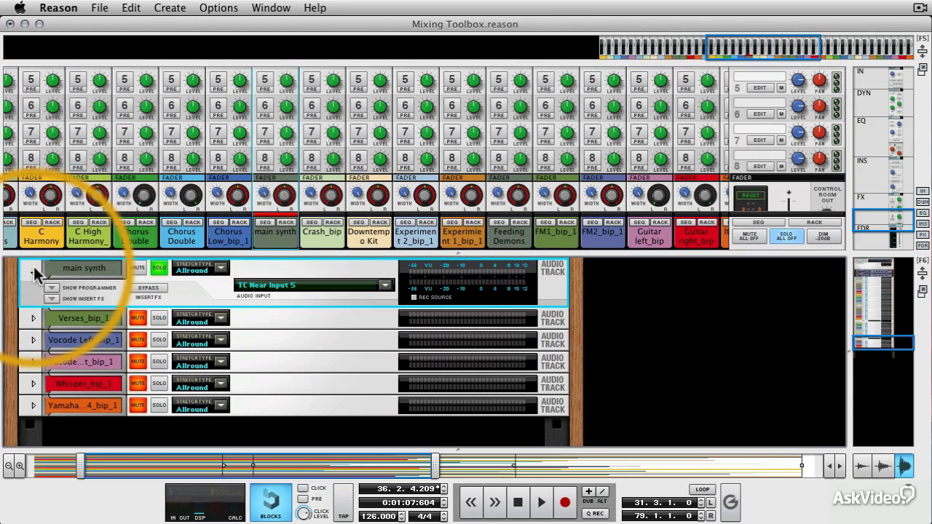
pyautogui.click(51, 299)
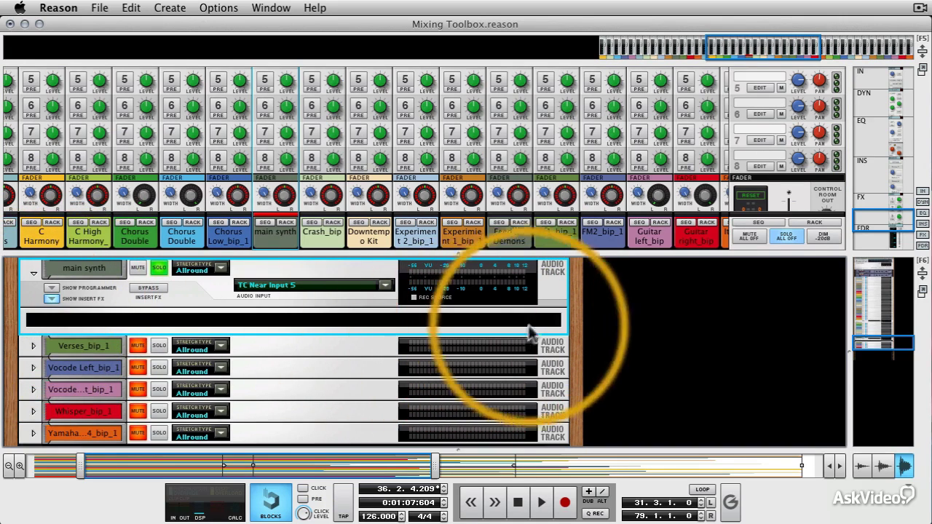
# Step: Load a UN-16 Unison from the Effects menu into the main synth's insert FX area
pyautogui.rightClick(227, 325)
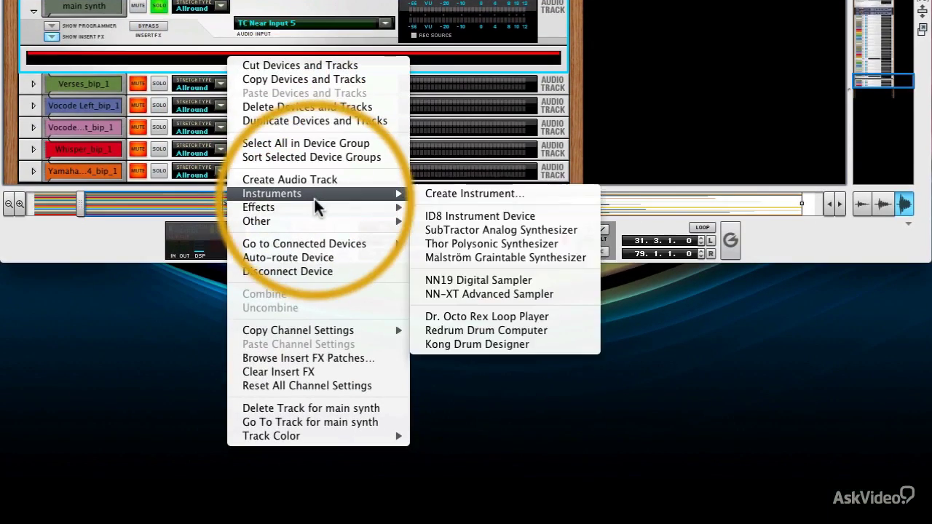
pyautogui.moveTo(314, 414)
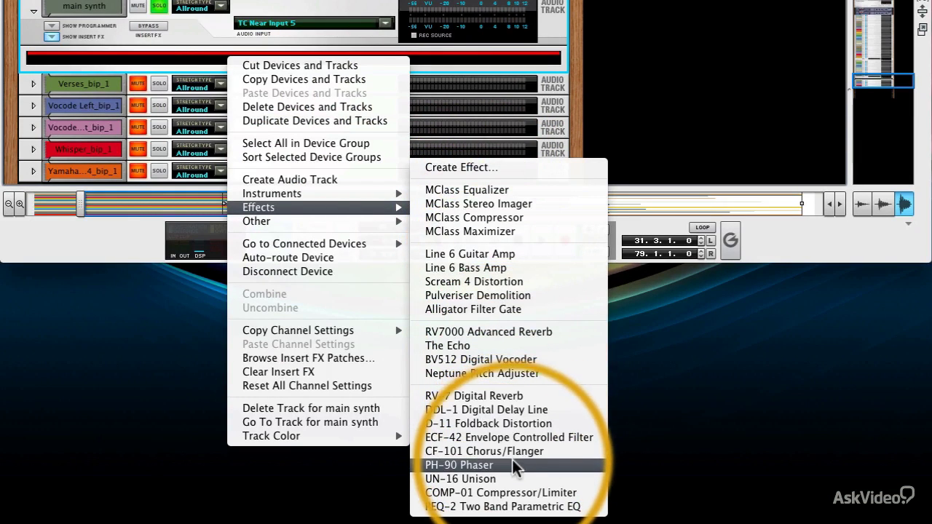
pyautogui.click(511, 478)
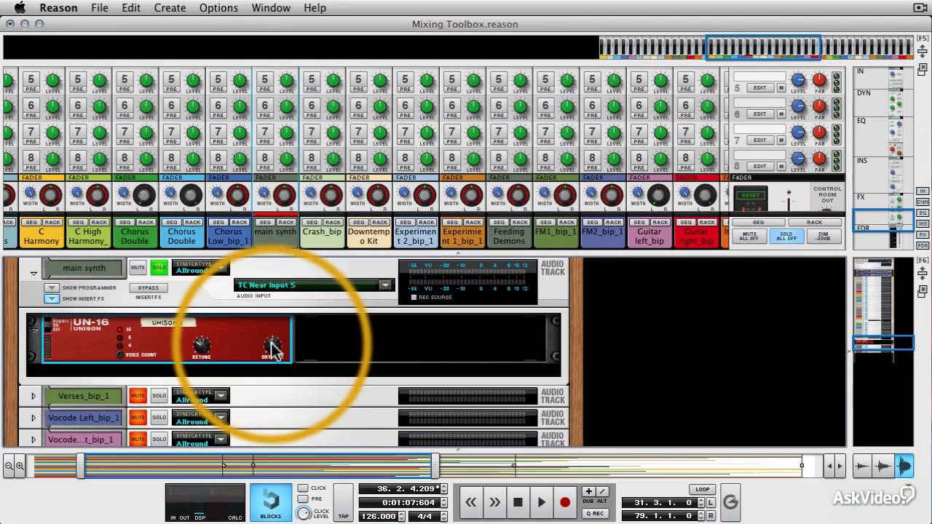
# Step: Audition the UN-16: dry/wet down to 60, channel level up slightly, voice count changed
pyautogui.moveTo(270, 320); pyautogui.dragTo(278, 383)
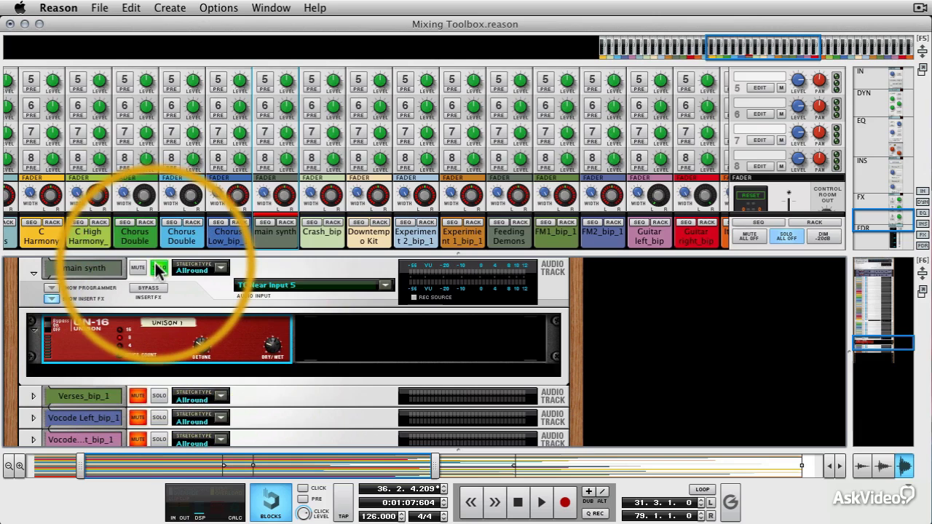
pyautogui.press('space')
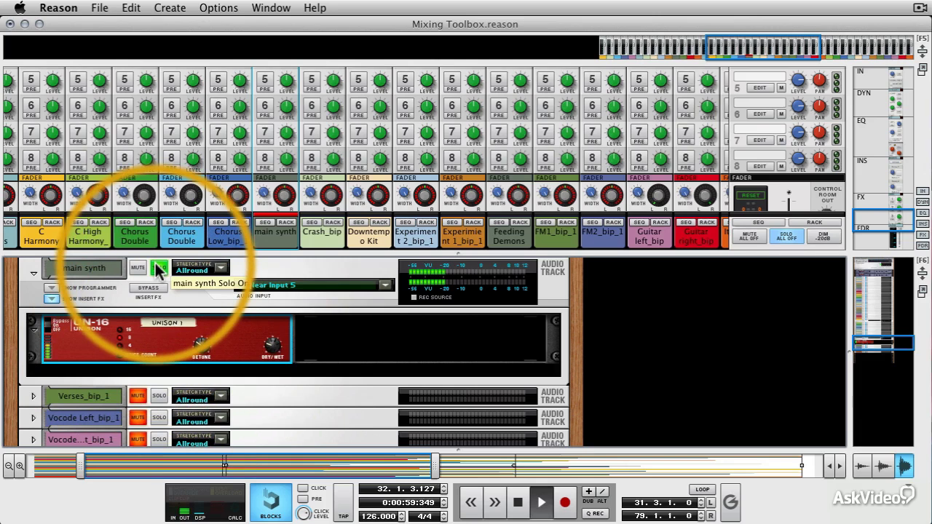
pyautogui.moveTo(272, 339)
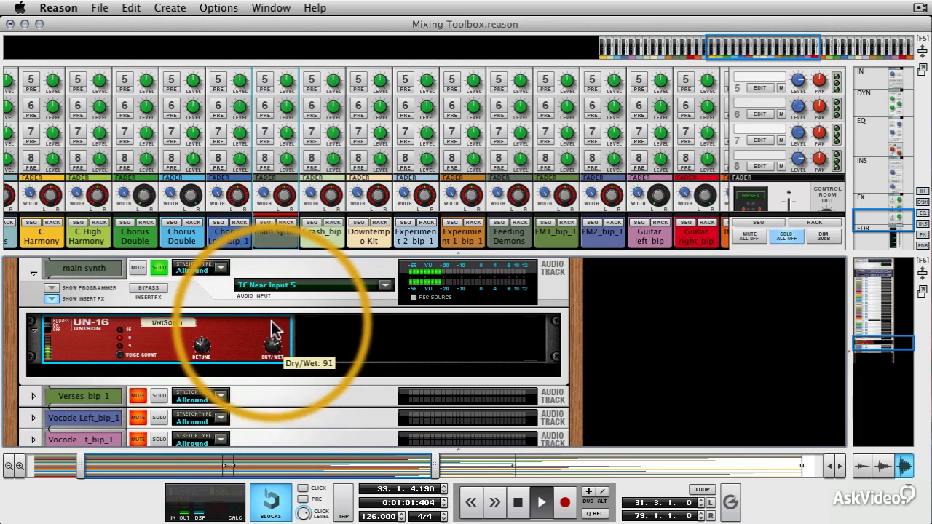
pyautogui.moveTo(272, 338); pyautogui.dragTo(273, 342)
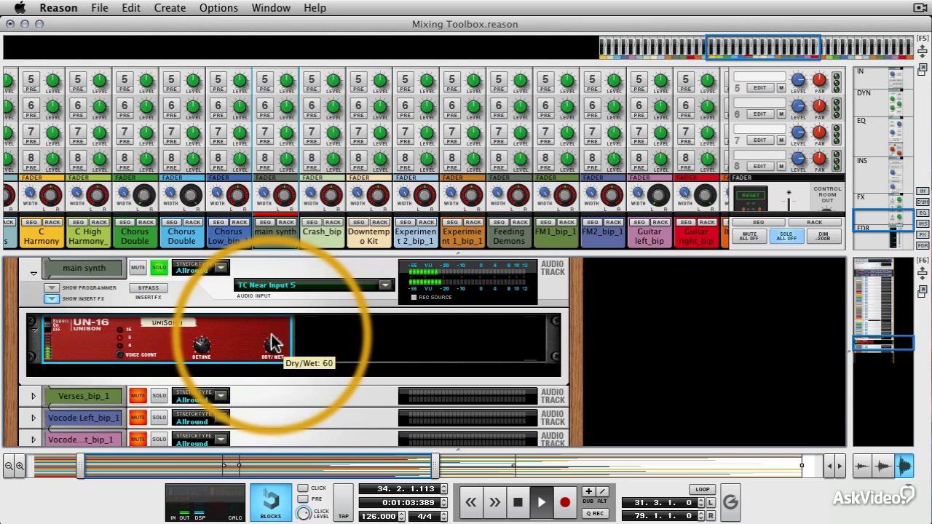
pyautogui.scroll(-5, 270, 186)
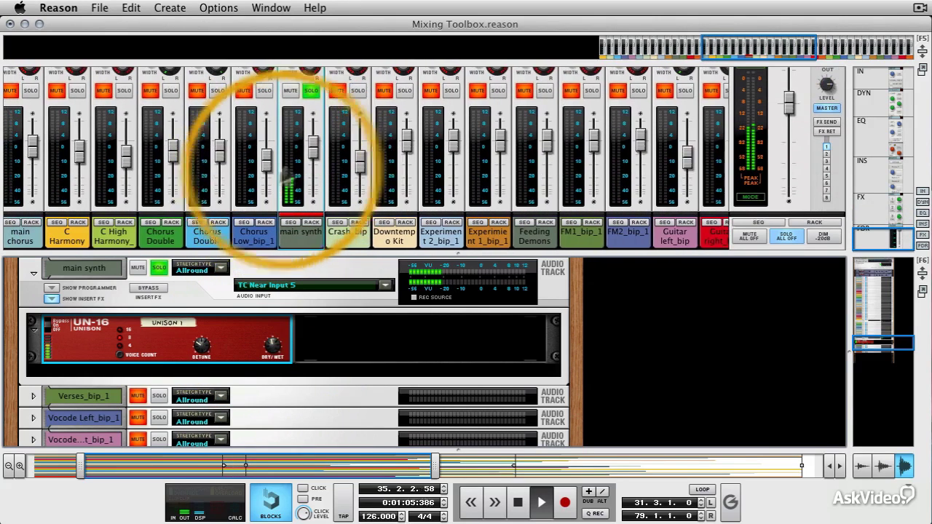
pyautogui.moveTo(314, 150); pyautogui.dragTo(320, 142)
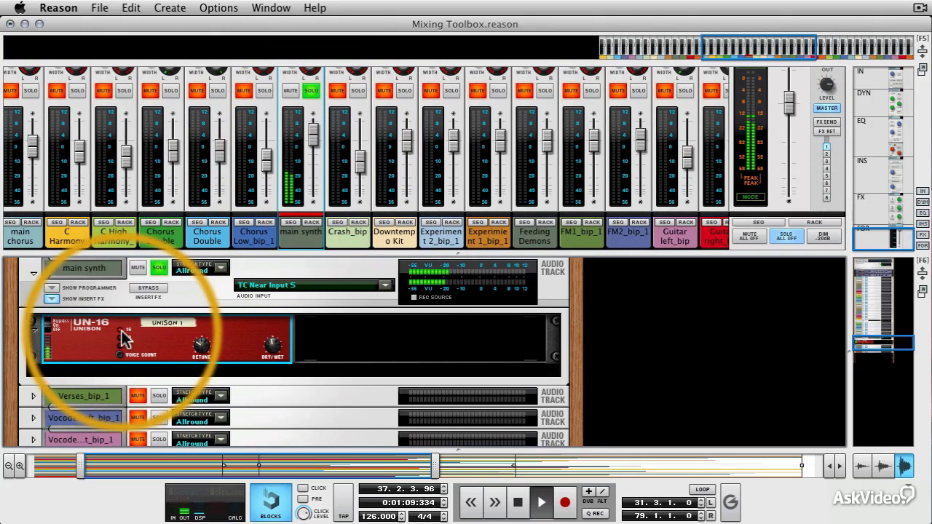
pyautogui.click(124, 337)
pyautogui.press('space')
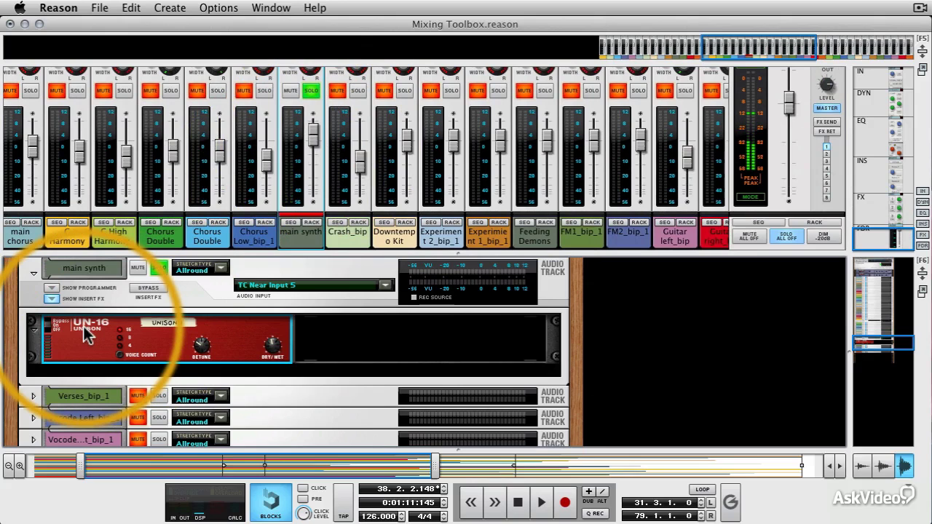
# Step: Delete the UN-16 Unison and insert a PH-90 Phaser on the main synth
pyautogui.press('Delete')
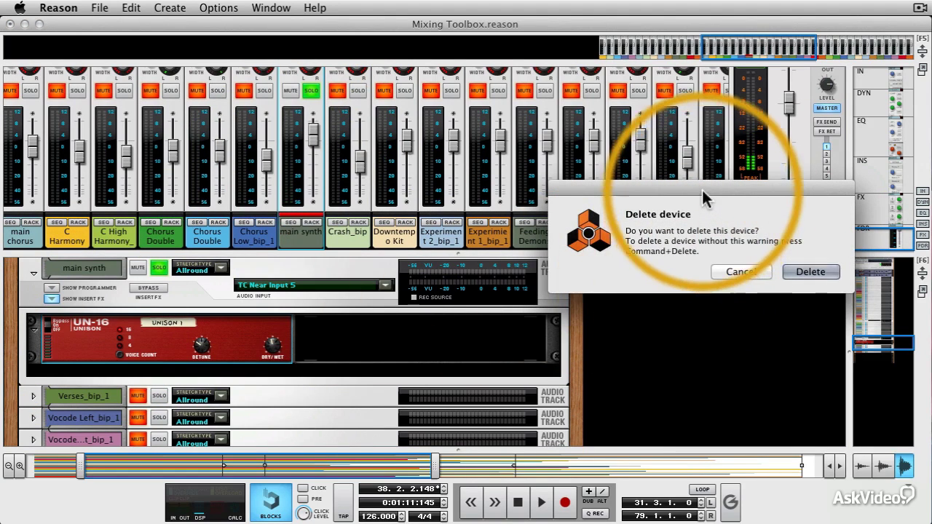
pyautogui.moveTo(646, 201); pyautogui.dragTo(315, 167)
pyautogui.click(484, 241)
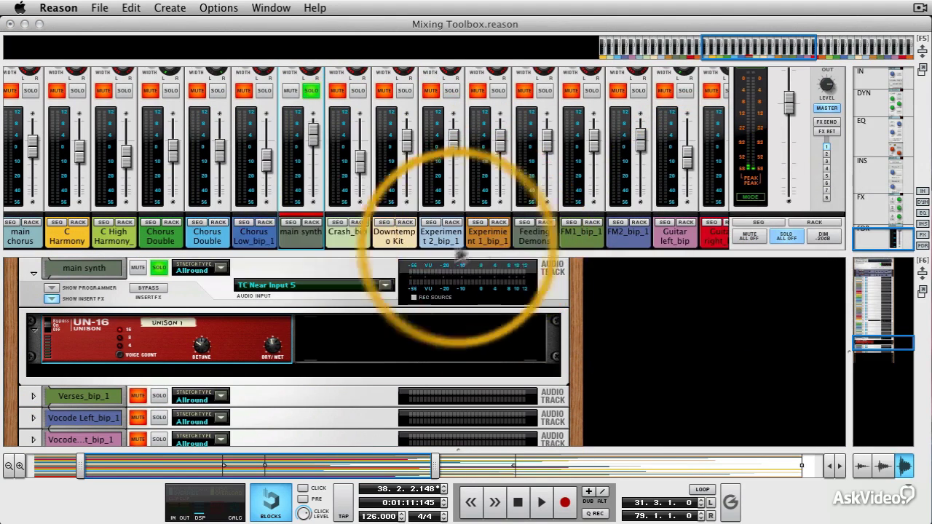
pyautogui.rightClick(202, 322)
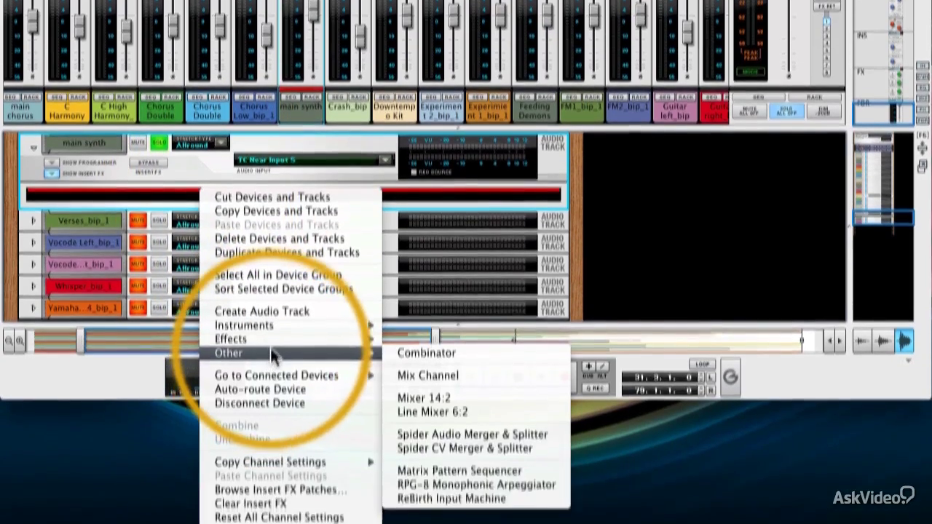
pyautogui.moveTo(277, 470)
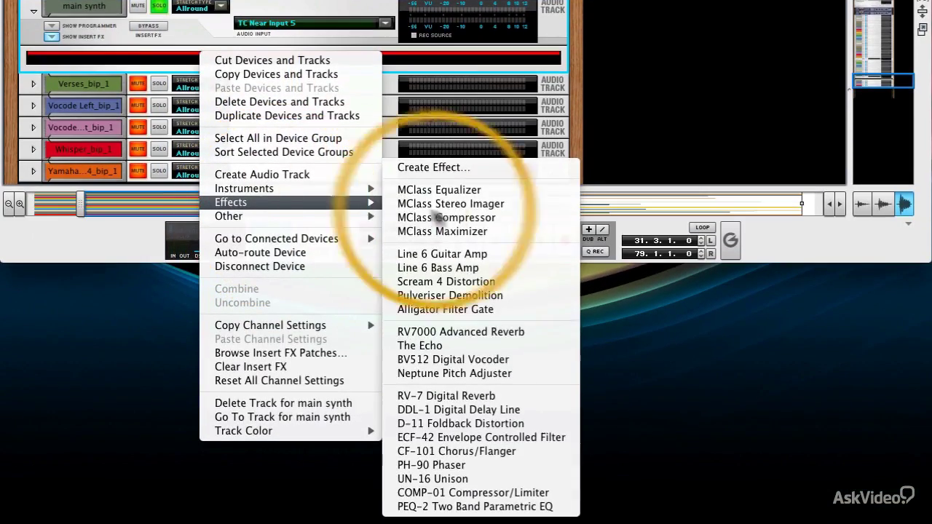
pyautogui.click(469, 460)
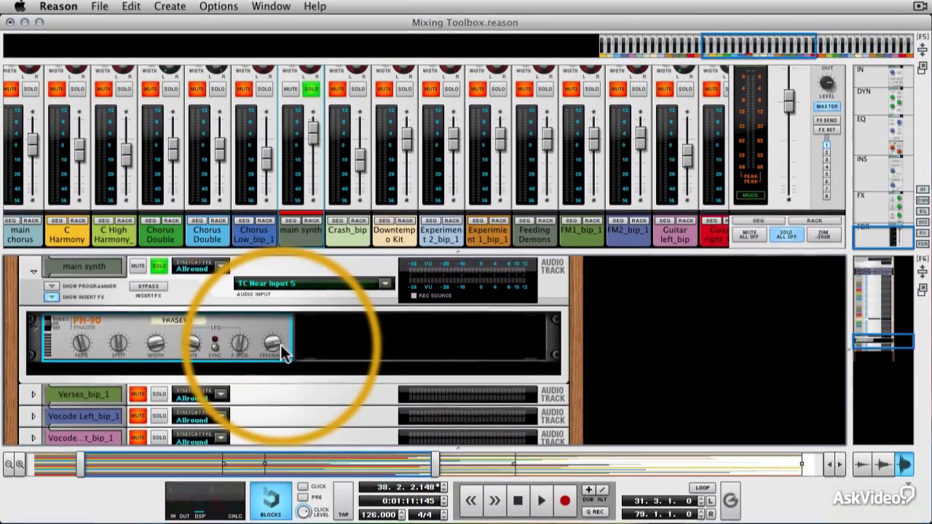
# Step: During playback, set PH-90 feedback to 70, width to 90, and sync its LFO to tempo
pyautogui.press('space')
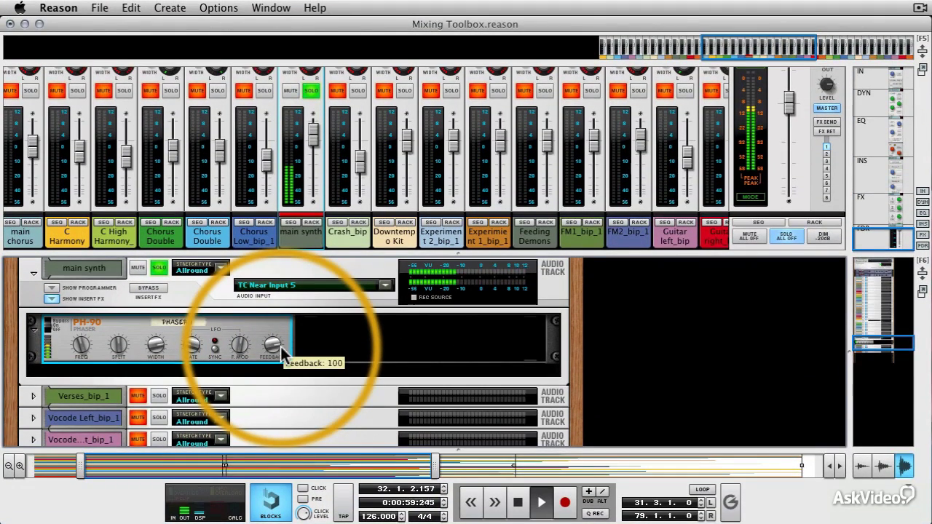
pyautogui.moveTo(280, 346); pyautogui.dragTo(274, 362)
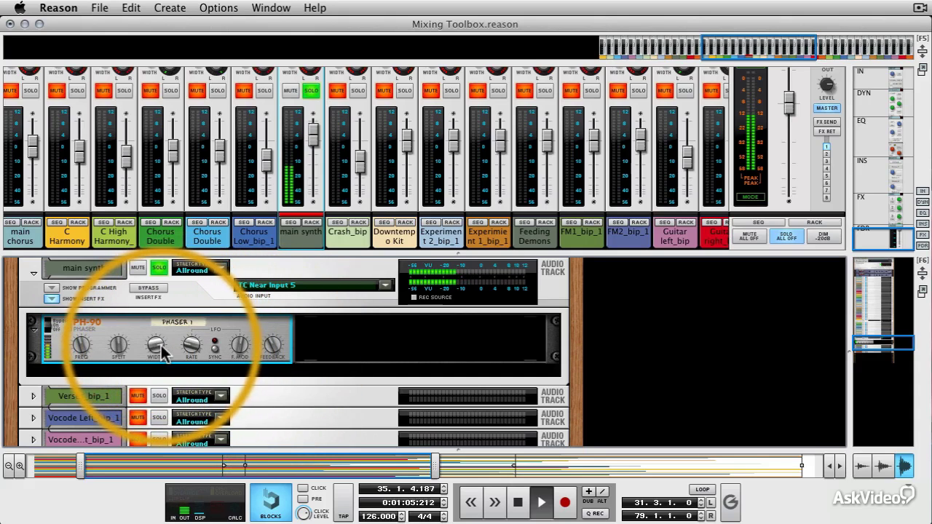
pyautogui.moveTo(160, 345); pyautogui.dragTo(171, 352)
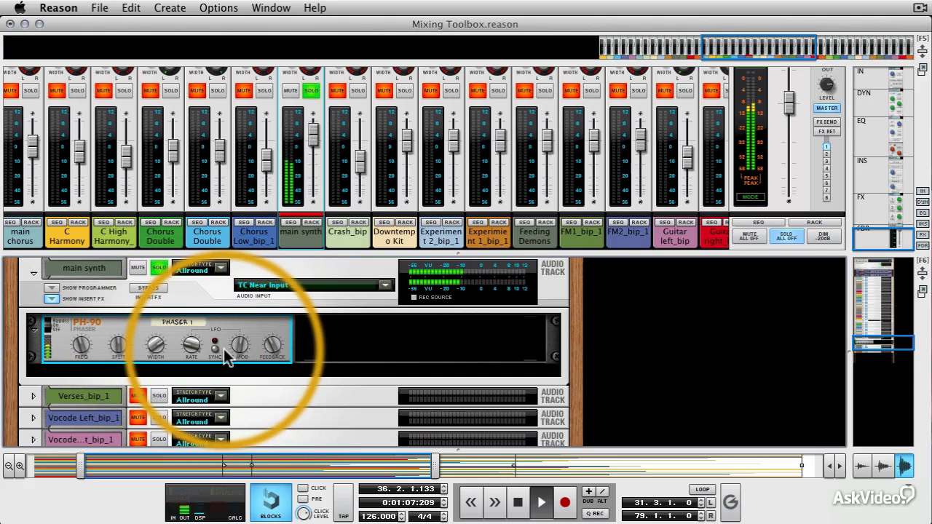
pyautogui.click(217, 345)
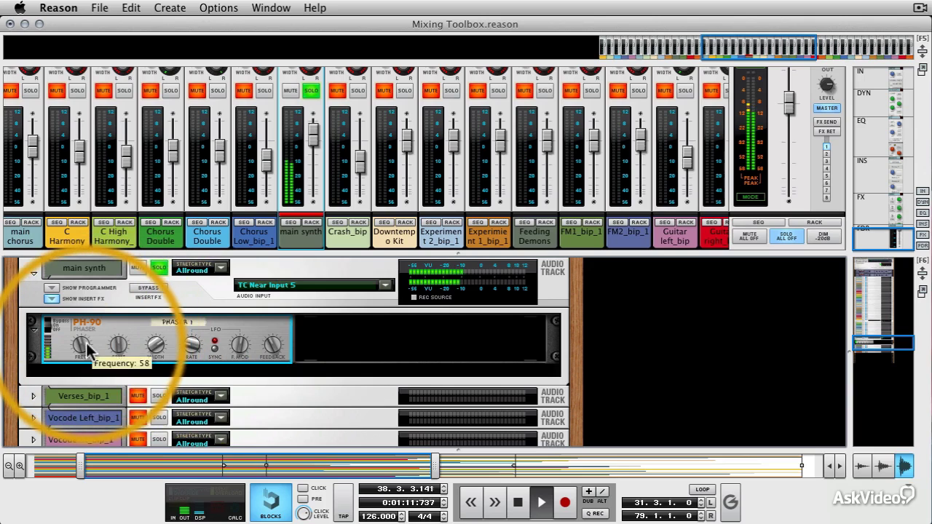
# Step: Unsolo the main synth, play the full mix, and lower its fader to -1.42 dB
pyautogui.click(311, 91)
pyautogui.click(311, 92)
pyautogui.press('space')
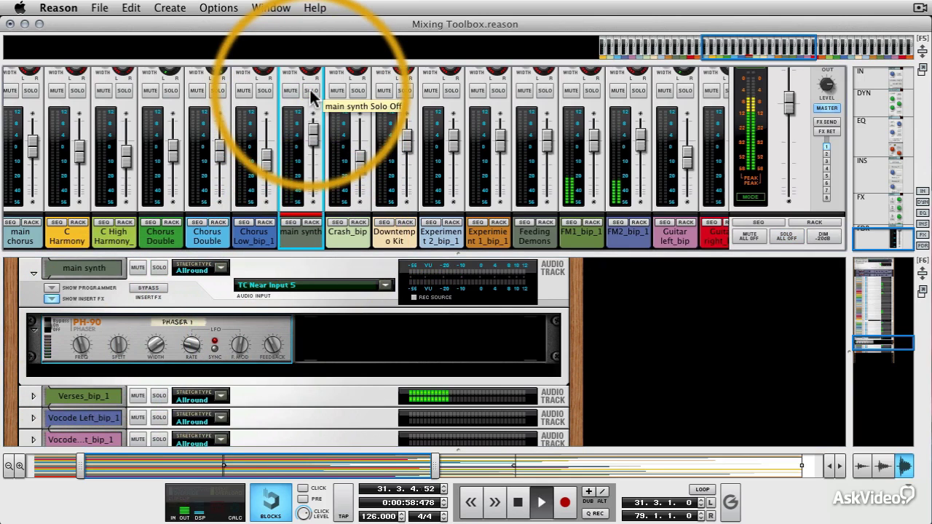
pyautogui.moveTo(313, 132); pyautogui.dragTo(320, 141)
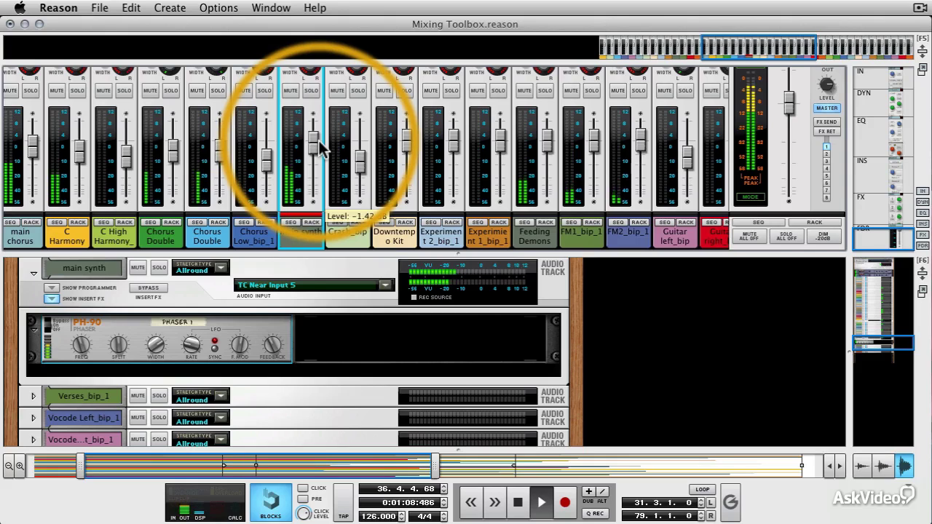
pyautogui.press('space')
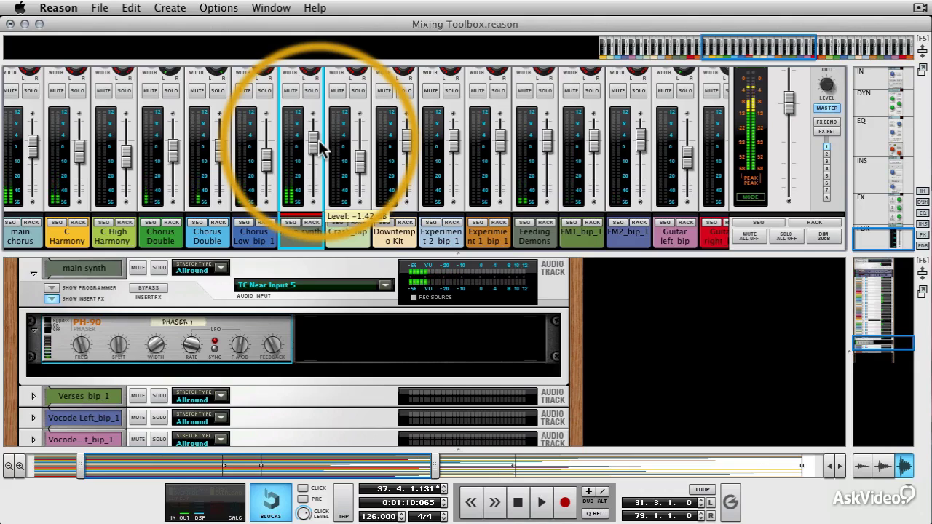